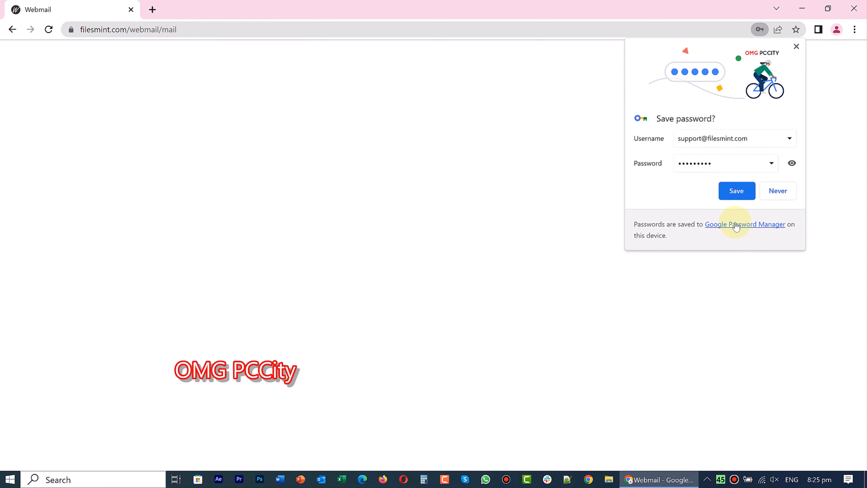
Decline Chrome's offer to save the webmail password after logging in.
left_click(785, 193)
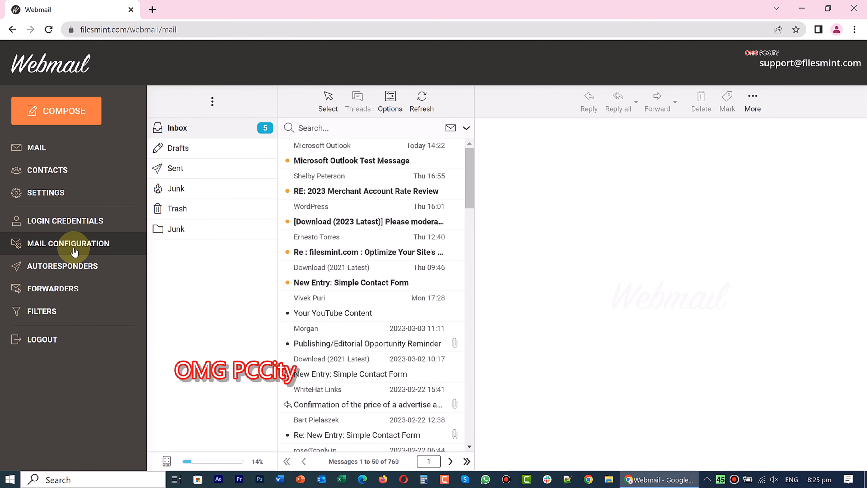
Show the webmail's manual server settings (mail.filesmint.com, POP3 995, SMTP 465) and launch Outlook.
left_click(75, 252)
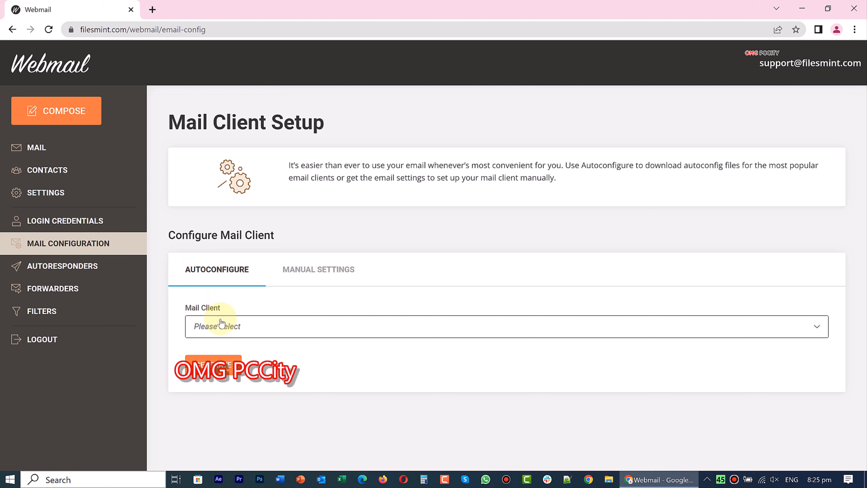
left_click(222, 323)
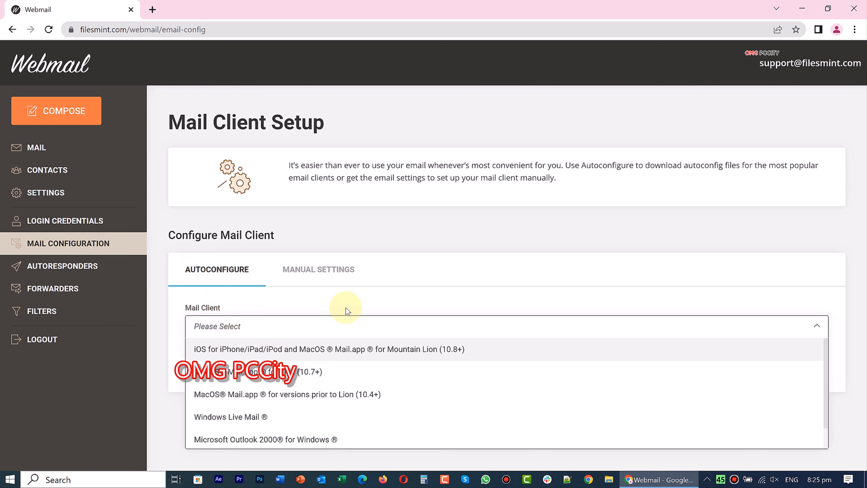
left_click(341, 301)
left_click(328, 274)
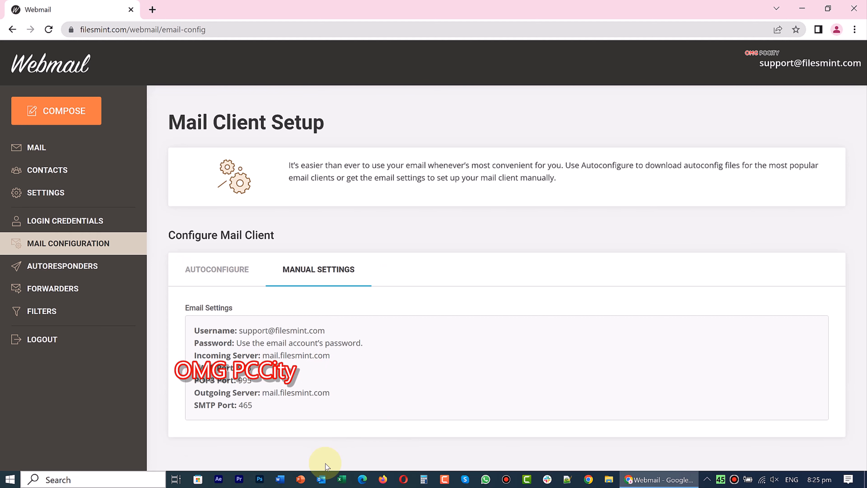
left_click(321, 480)
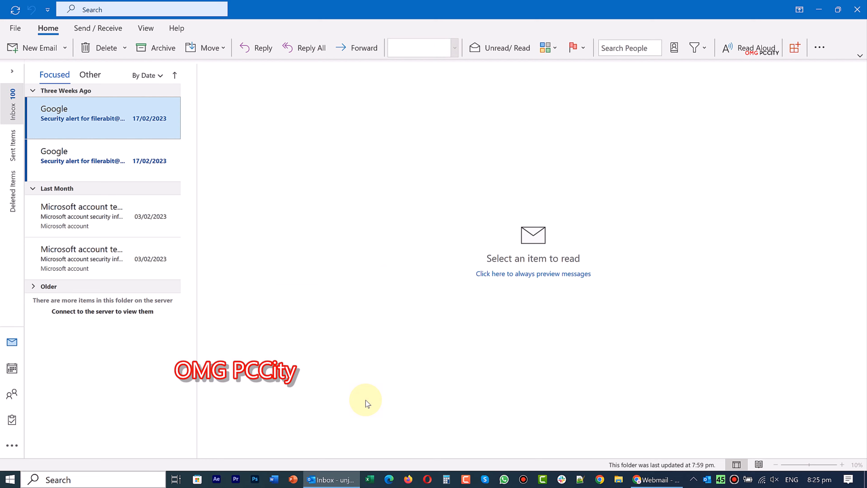
Open File > Account Settings and start a new account from the Email tab.
left_click(16, 29)
left_click(143, 141)
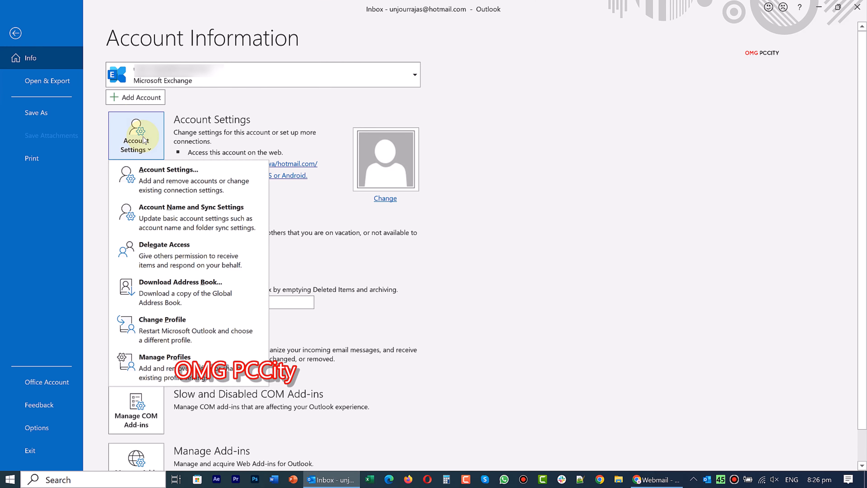
left_click(168, 175)
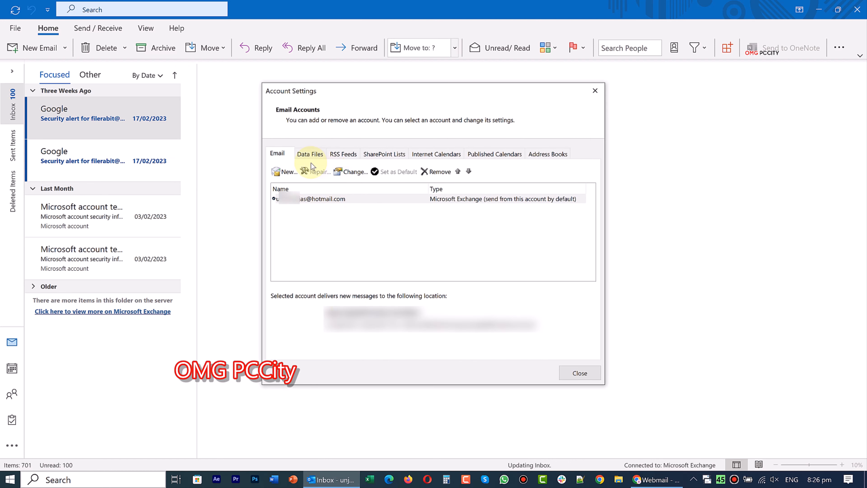
left_click(287, 172)
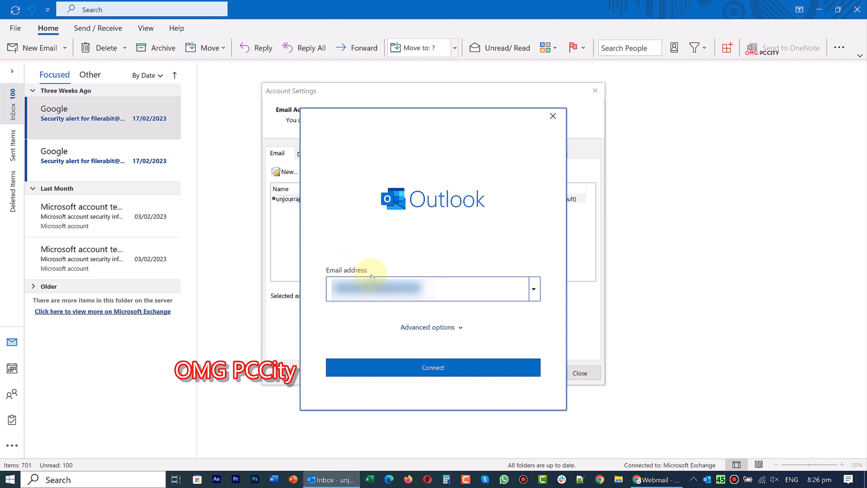
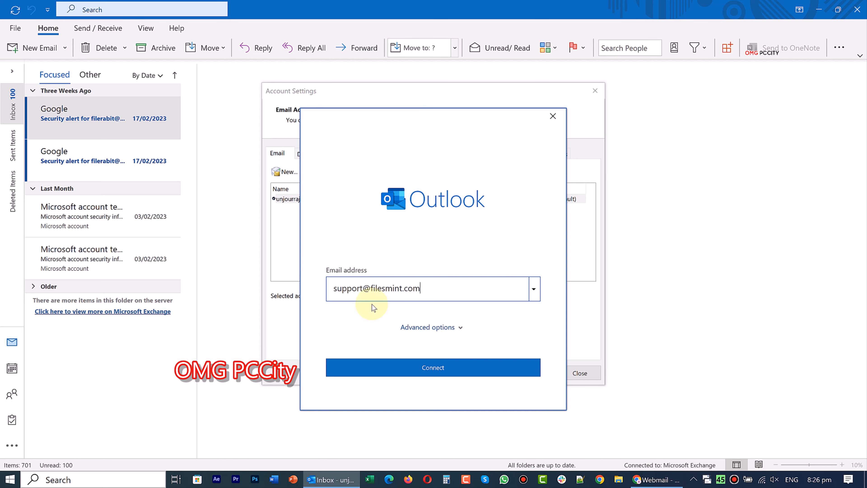
Enter the support mailbox address, choose manual setup, and pick IMAP as the account type.
left_click(459, 327)
left_click(420, 341)
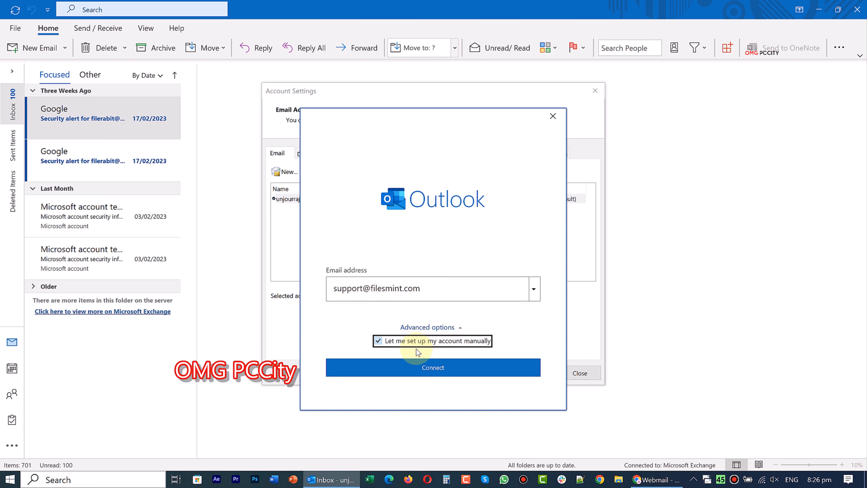
left_click(398, 365)
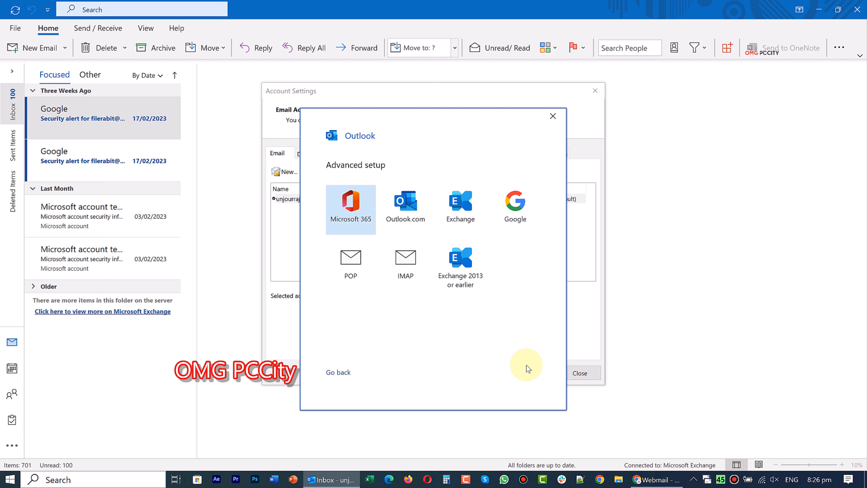
left_click(389, 292)
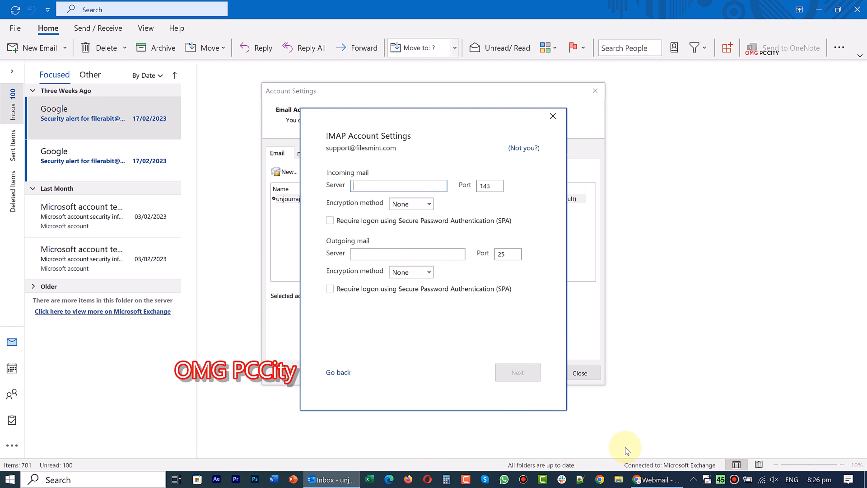
Copy mail.filesmint.com from the webmail into Outlook's incoming server field.
left_click(648, 473)
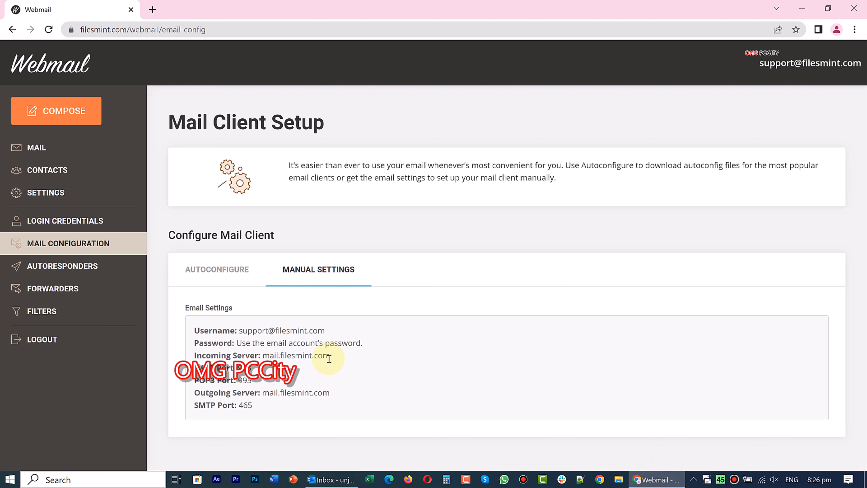
left_click_drag(329, 357, 270, 351)
key("cmd+c")
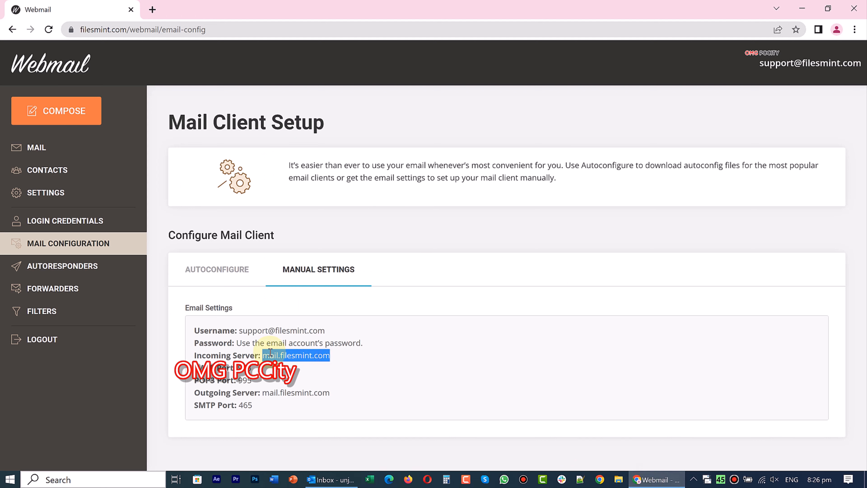
right_click(292, 356)
left_click(309, 365)
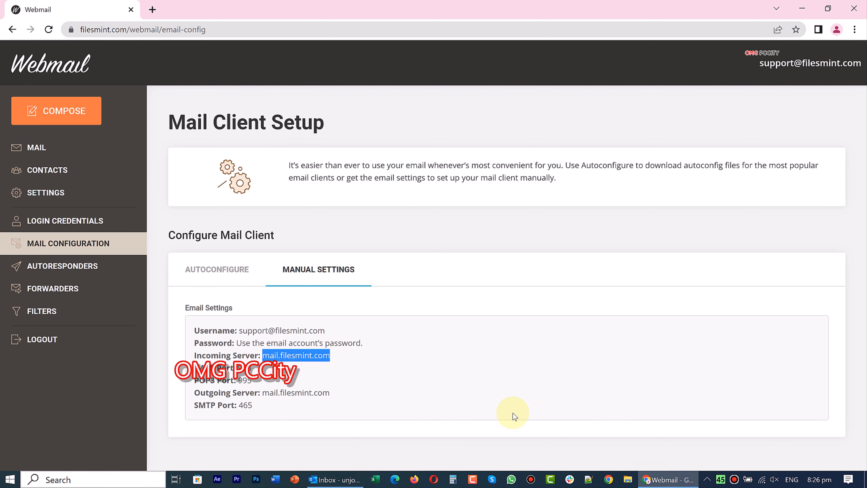
left_click(331, 479)
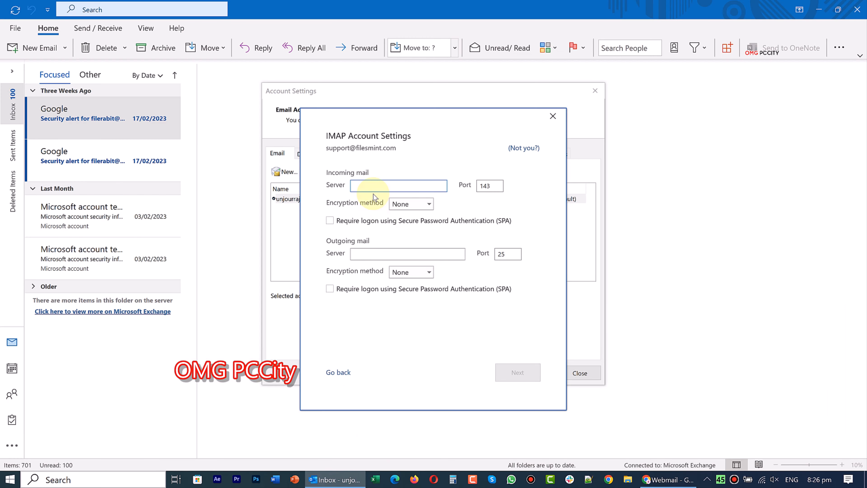
right_click(374, 188)
left_click(403, 219)
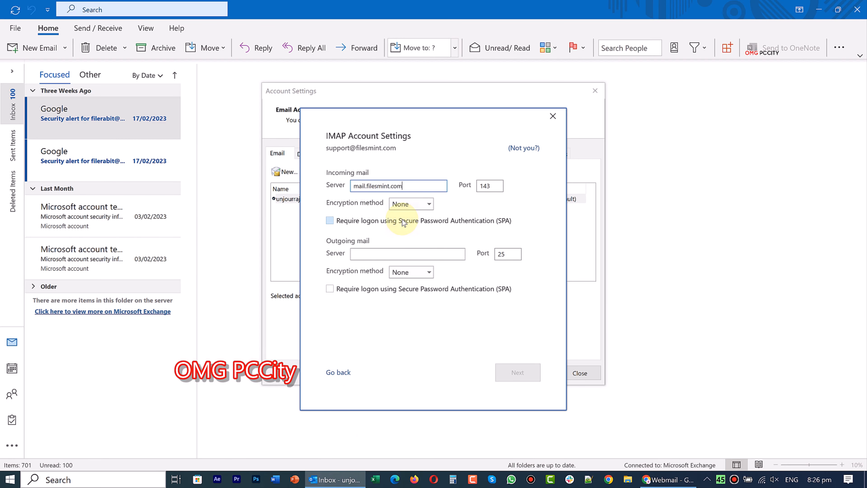
Set the incoming port to 993 with SSL/TLS encryption.
left_click(654, 478)
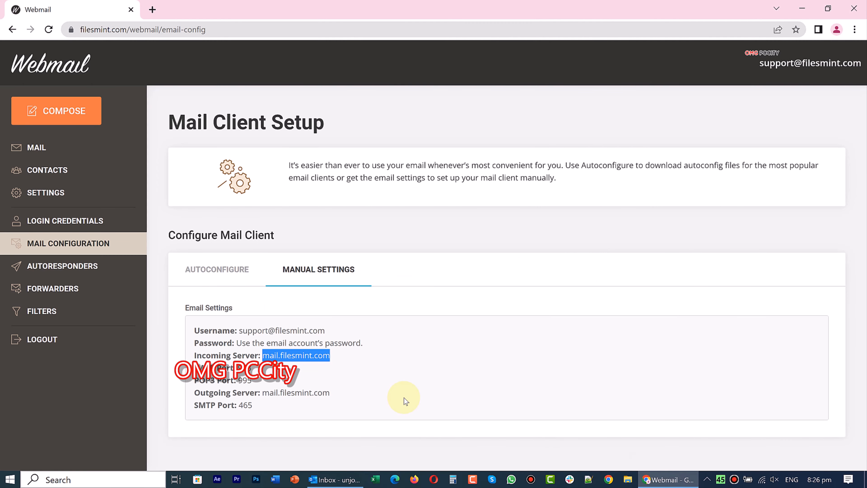
left_click(667, 479)
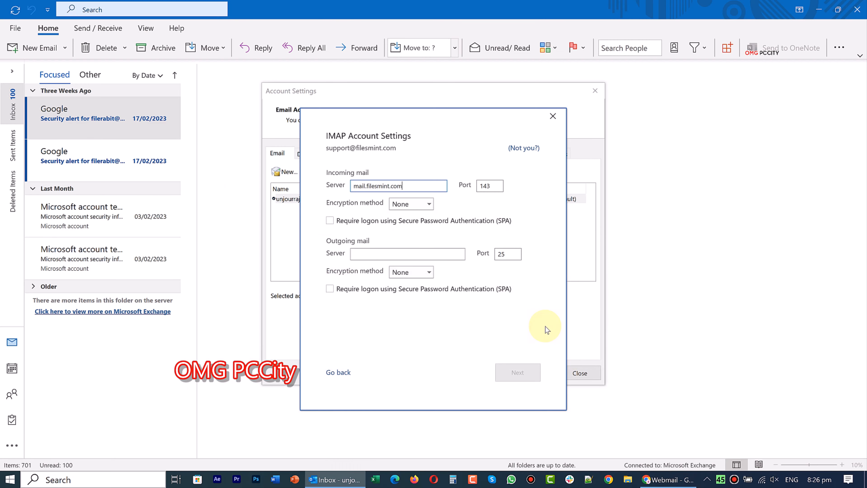
left_click_drag(494, 186, 466, 185)
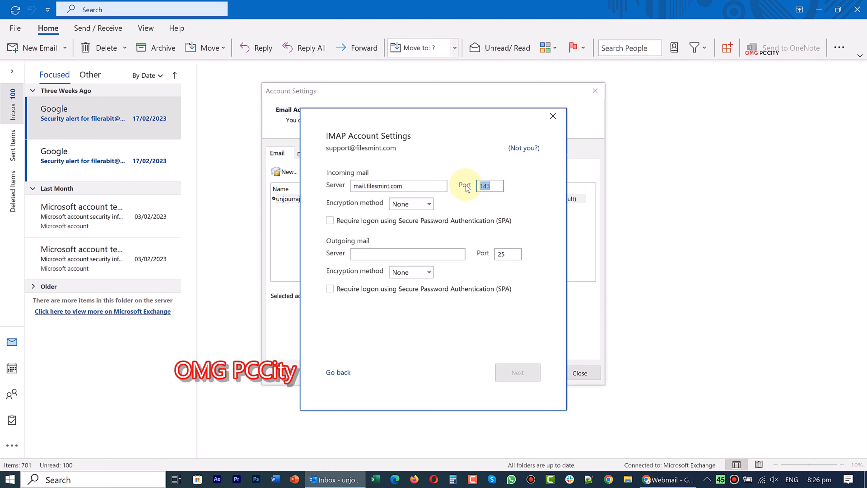
type("993")
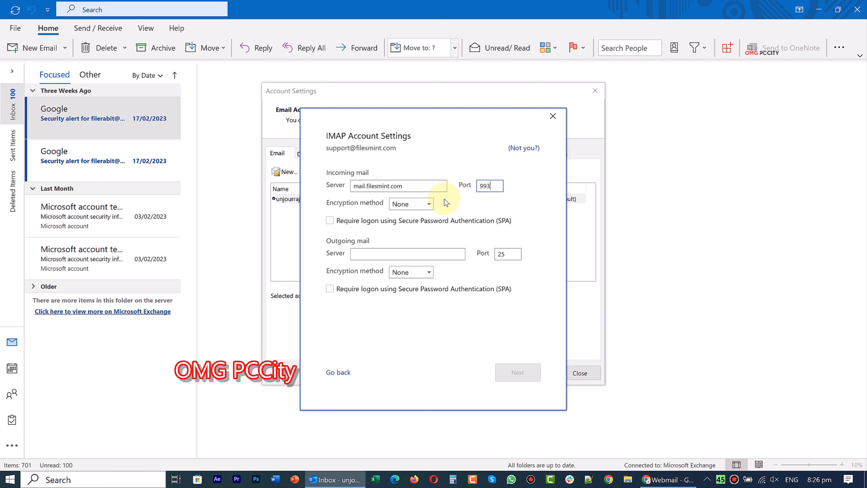
left_click(419, 205)
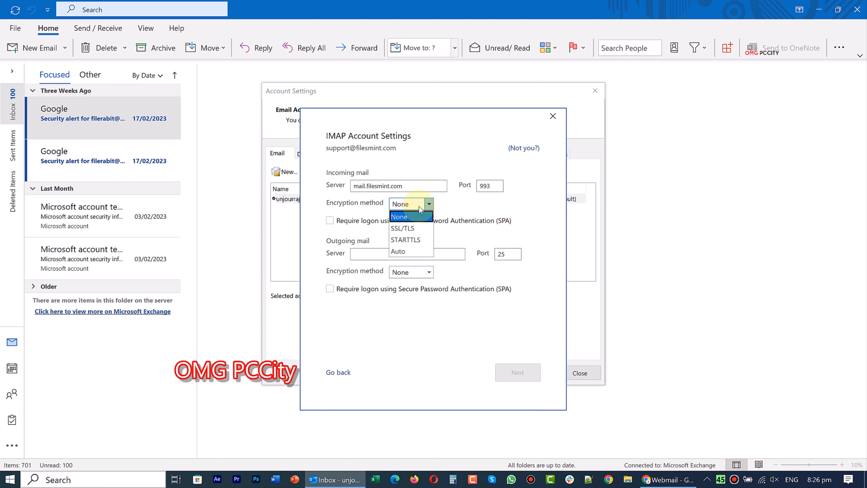
left_click(403, 229)
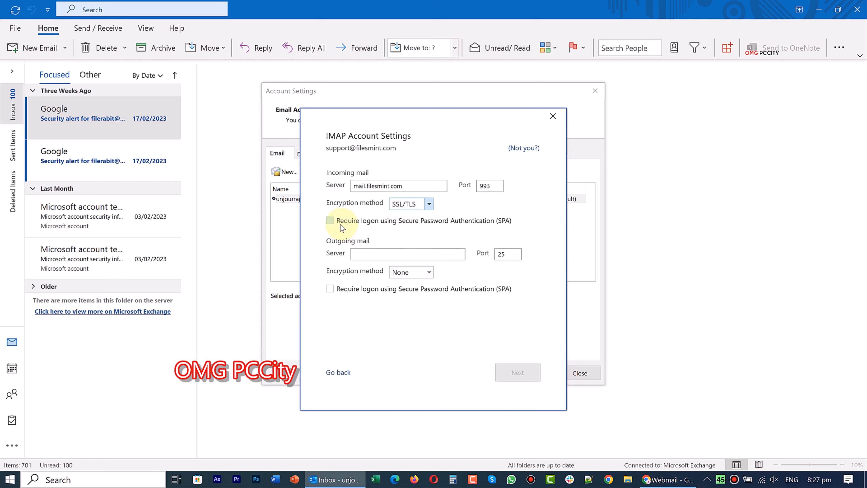
Paste mail.filesmint.com as the outgoing server and select the outgoing port 25 to replace it.
left_click(372, 255)
right_click(372, 252)
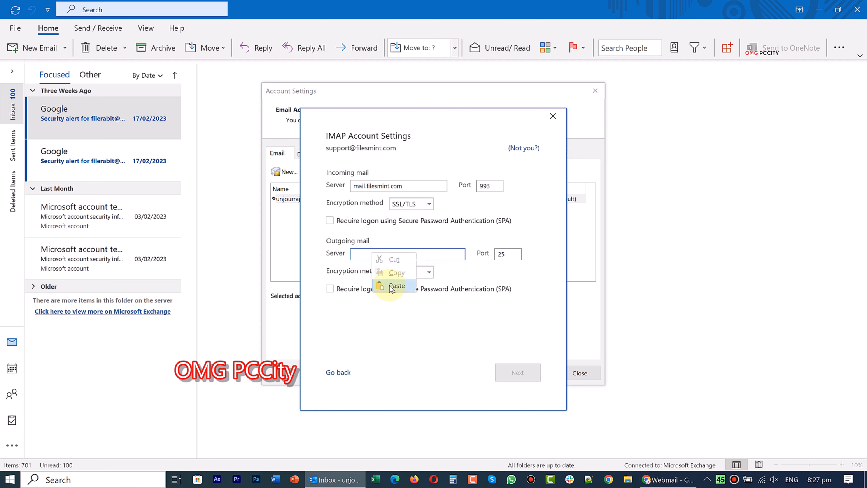
left_click(391, 287)
left_click_drag(509, 255, 492, 260)
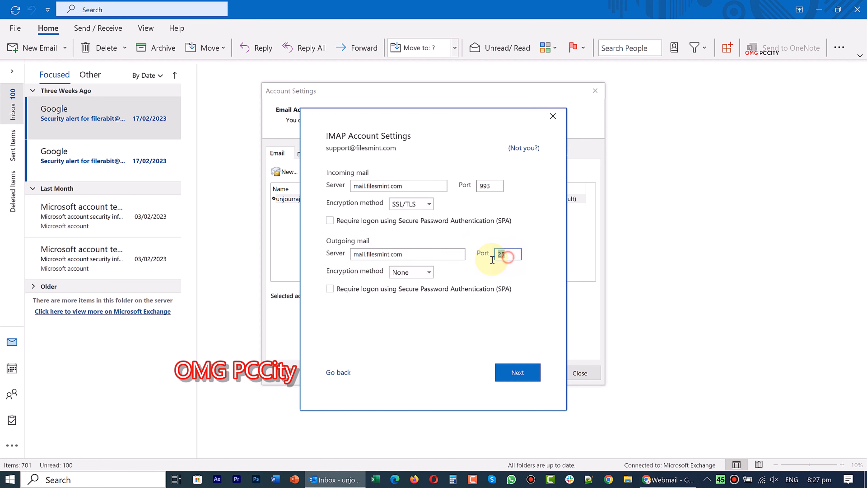
left_click(669, 481)
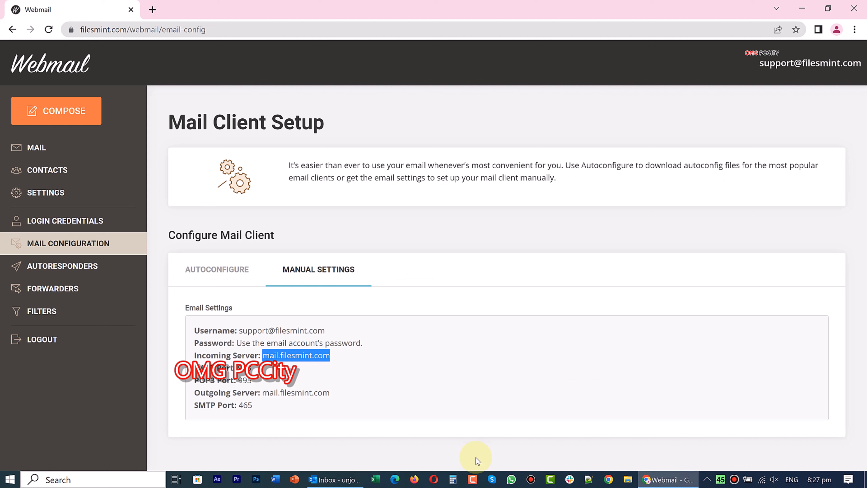
Change the outgoing port from 25 to 465 and use SSL/TLS, matching the webmail's SMTP settings.
double_click(245, 405)
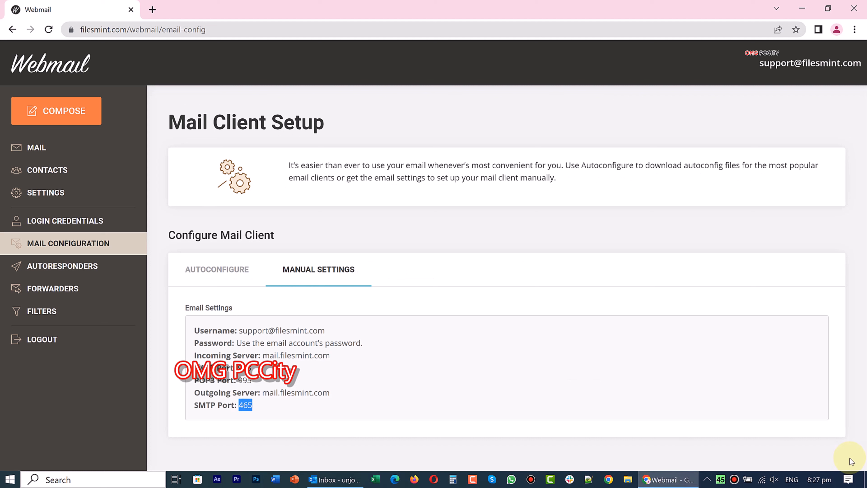
left_click(658, 478)
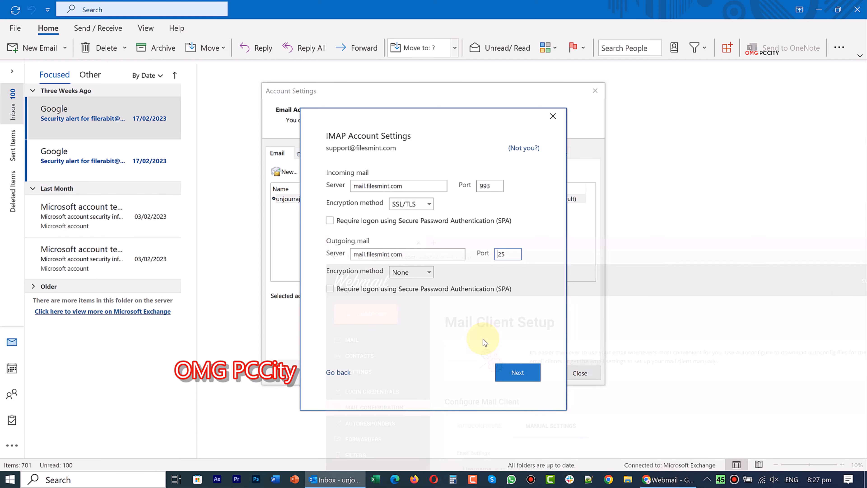
double_click(514, 251)
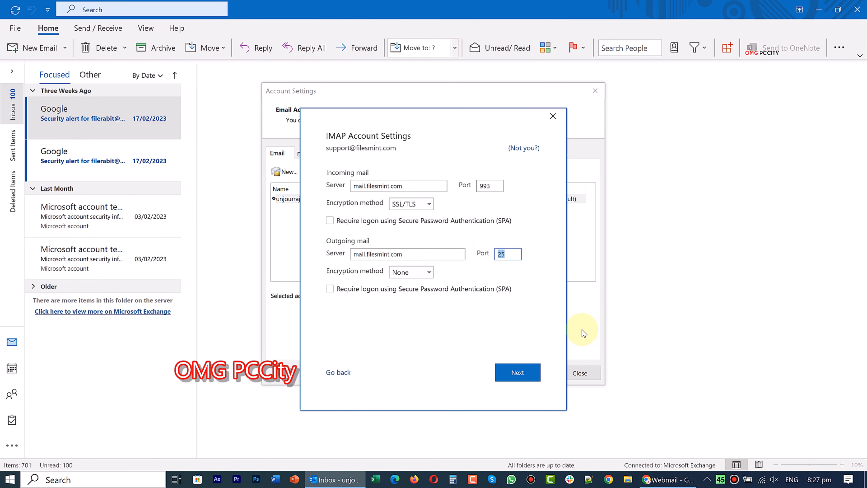
type("46")
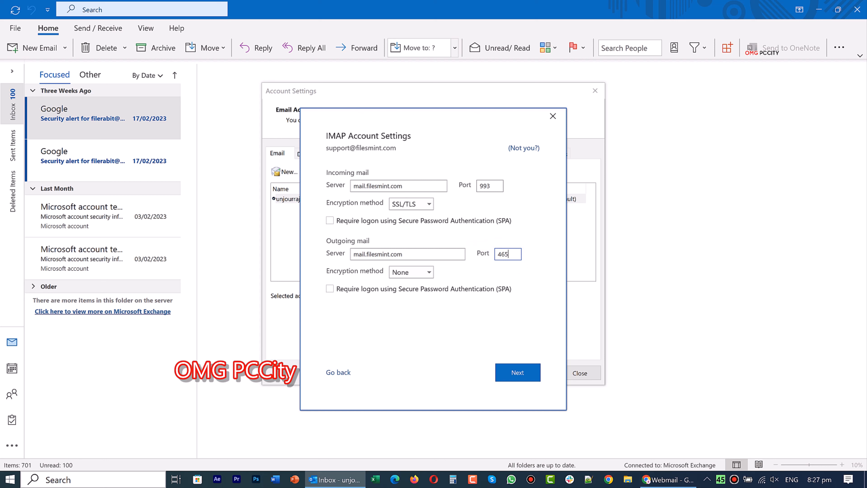
left_click(408, 273)
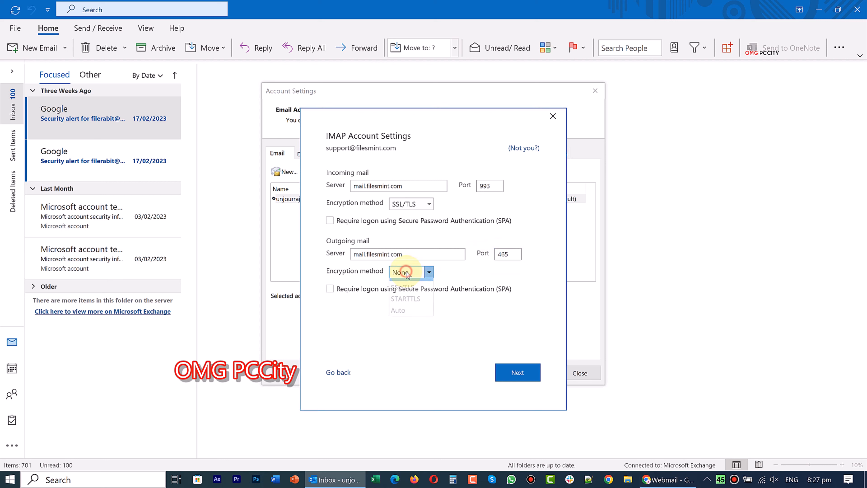
left_click(409, 295)
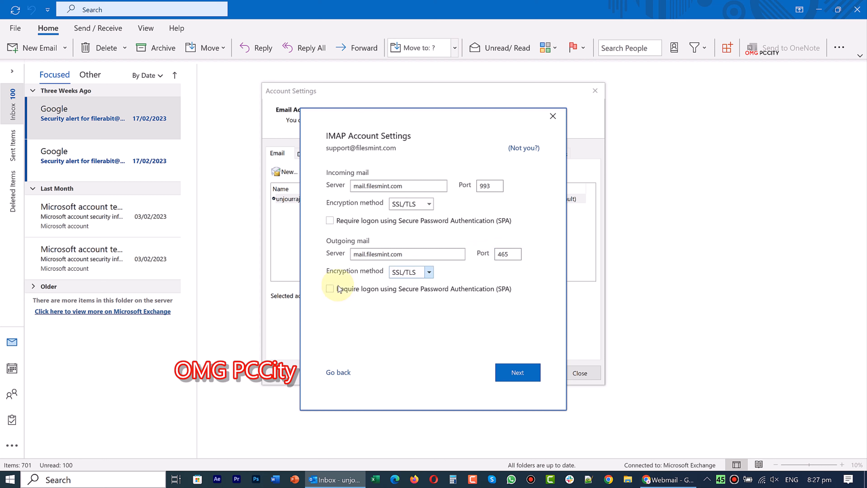
Enter the account password, connect, and finish adding the IMAP/SMTP account.
left_click(518, 372)
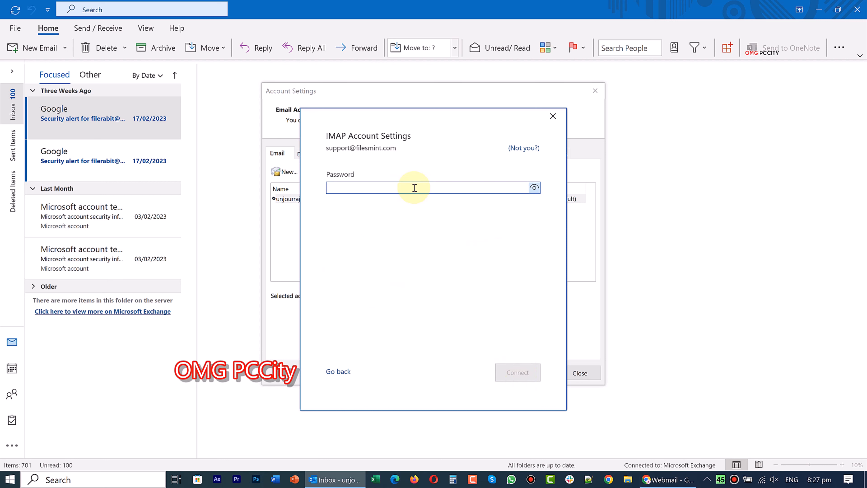
type("**")
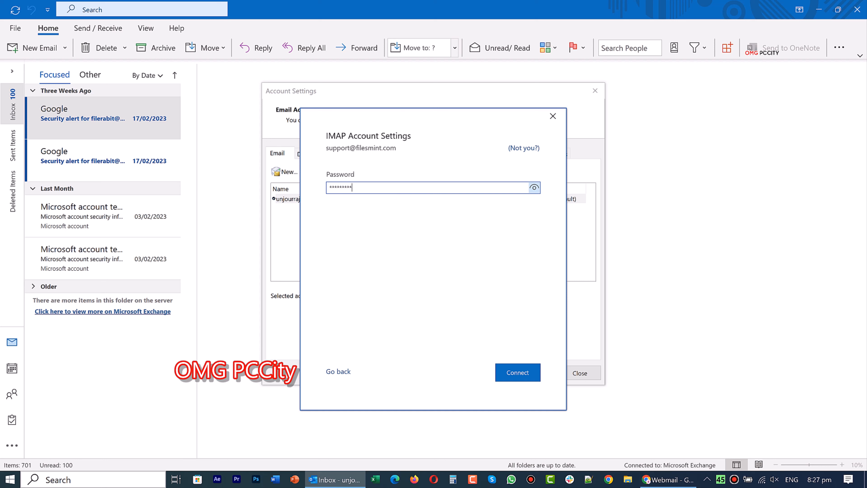
left_click(518, 372)
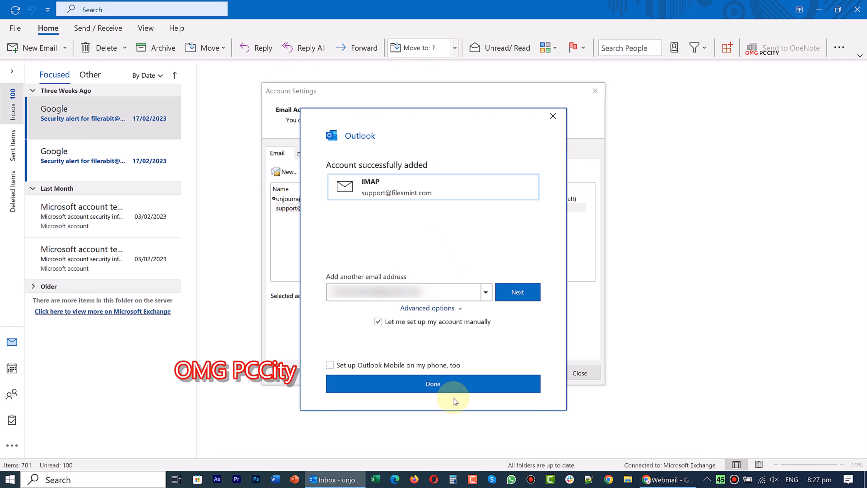
left_click(454, 385)
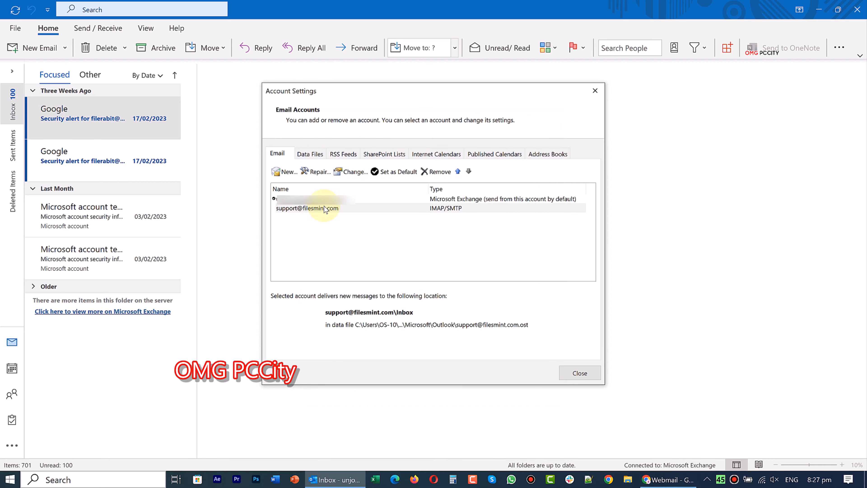
Close Account Settings and leave the File backstage for the mail view.
left_click(592, 375)
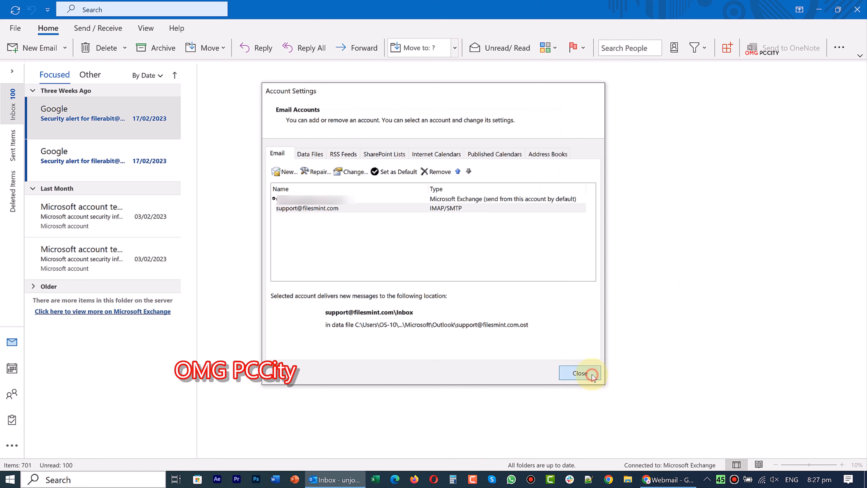
left_click(19, 32)
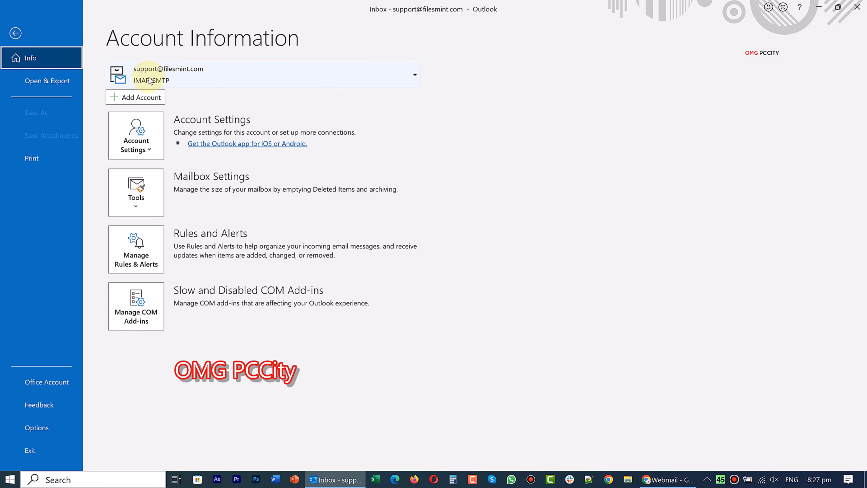
left_click(15, 33)
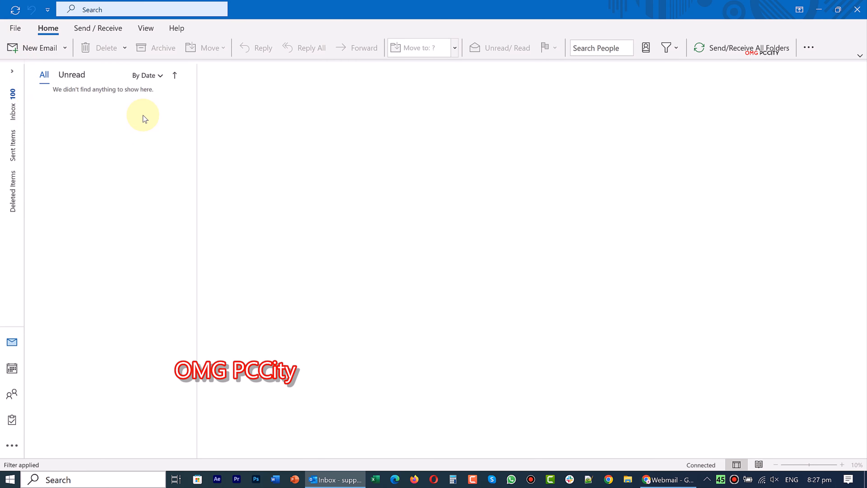
Open the support mailbox's Inbox from the full folder list and run Send/Receive All Folders.
left_click(17, 100)
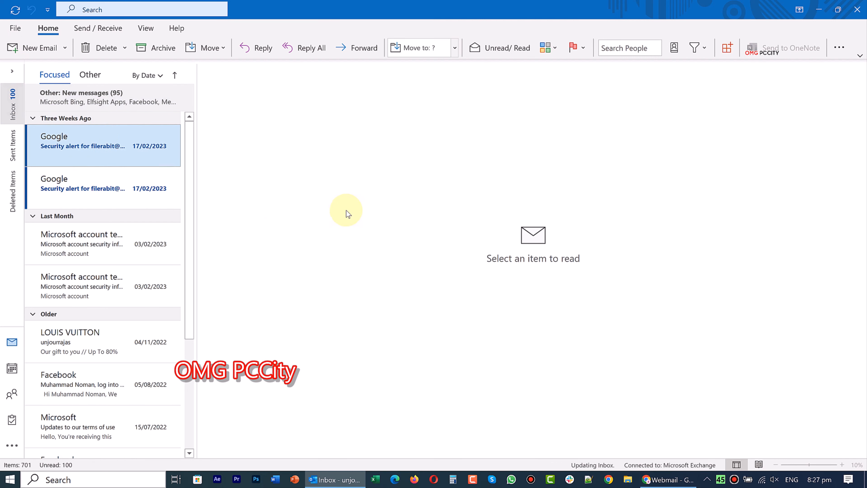
left_click(15, 74)
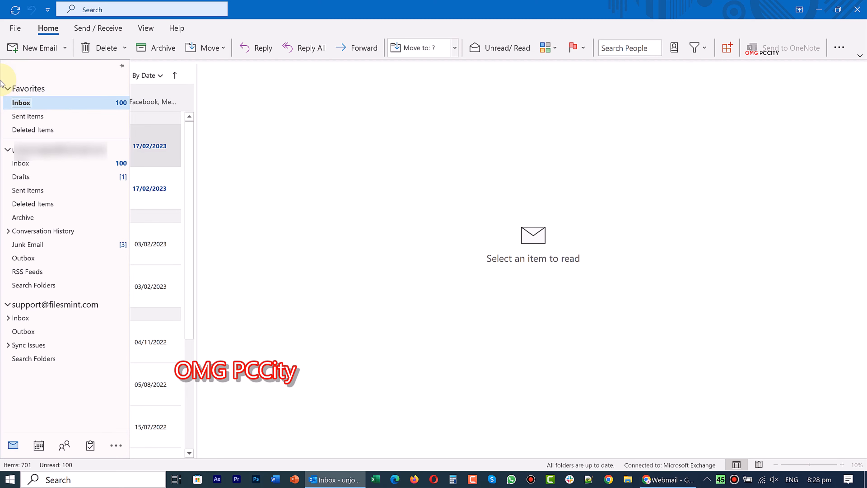
left_click(42, 317)
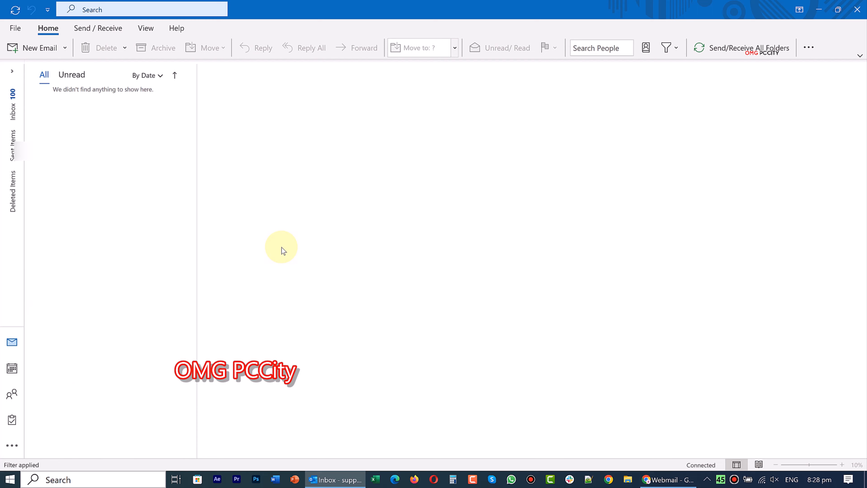
left_click(744, 52)
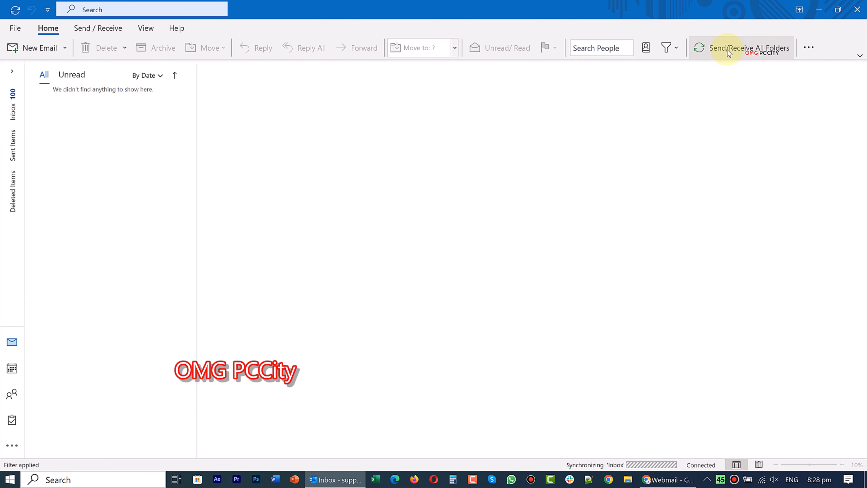
left_click(731, 51)
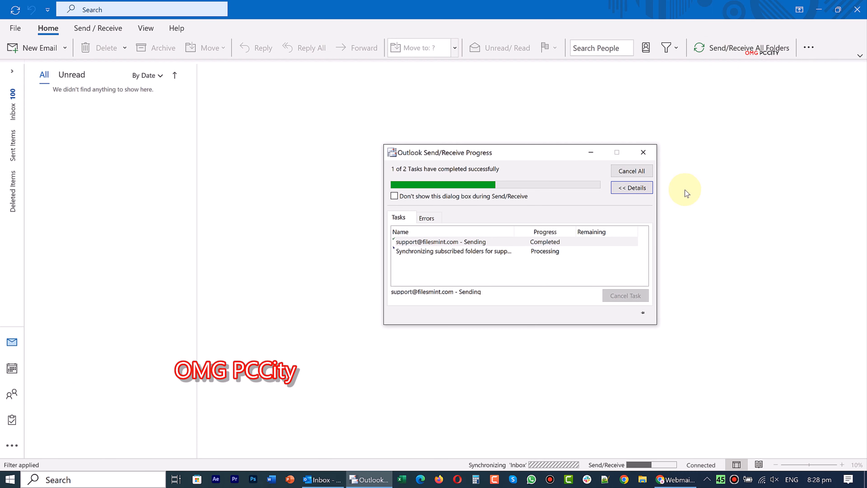